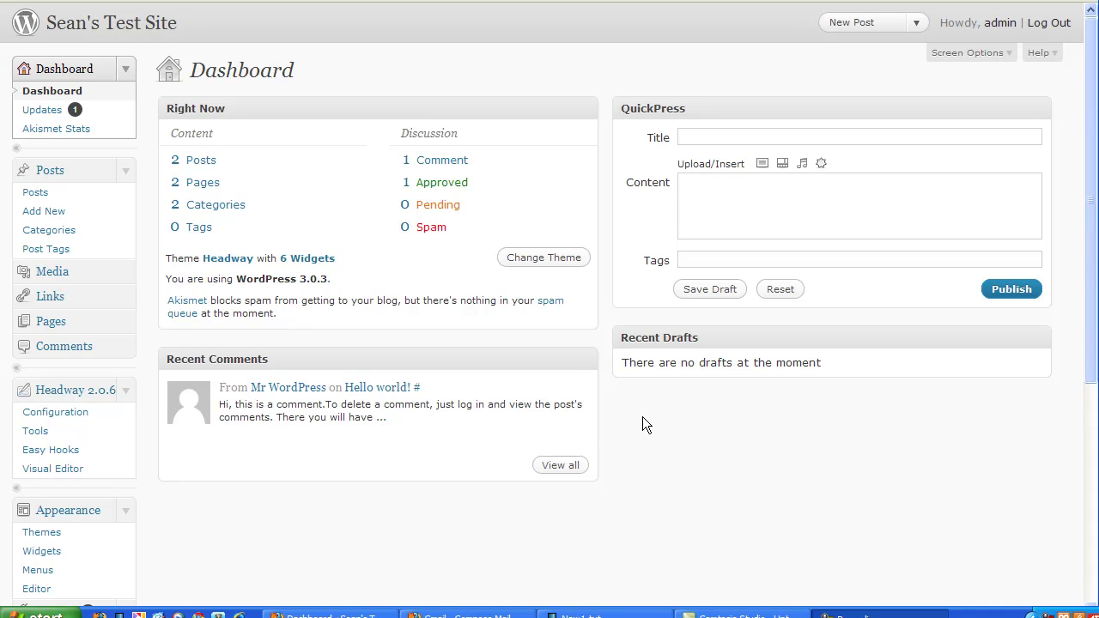
Step: Open the site's Writing settings and review the Post via e-mail, Remote Publishing and Update Services options
{"action": "scroll", "coordinate": [642, 418], "scroll_direction": "down", "scroll_amount": 8}
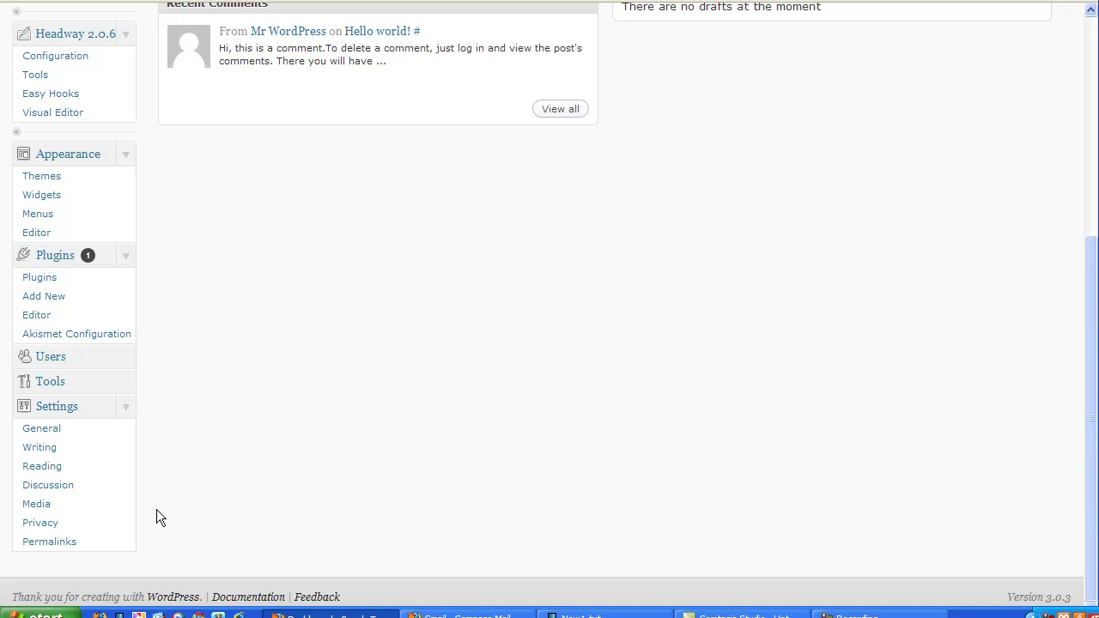
{"action": "left_click", "coordinate": [39, 448]}
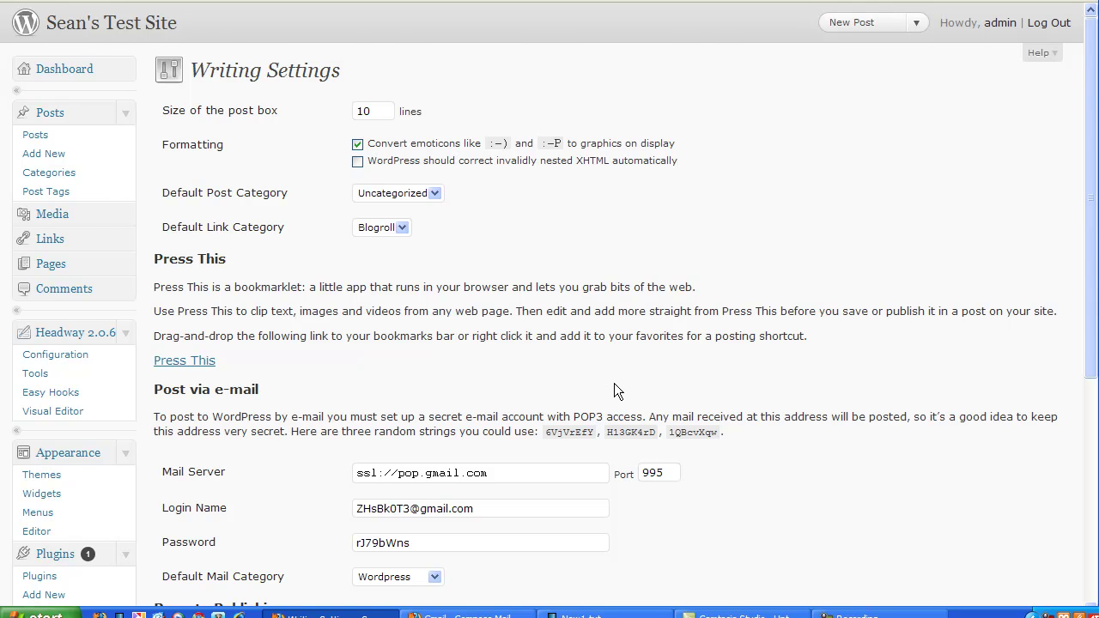
{"action": "scroll", "coordinate": [614, 392], "scroll_direction": "down", "scroll_amount": 4}
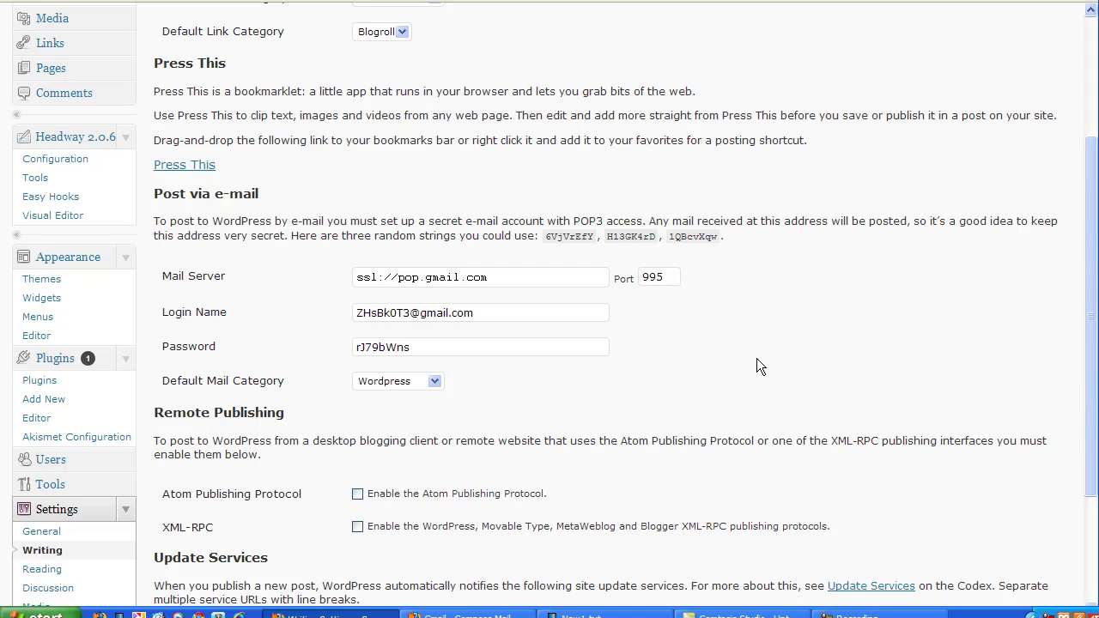
{"action": "scroll", "coordinate": [615, 361], "scroll_direction": "down", "scroll_amount": 4}
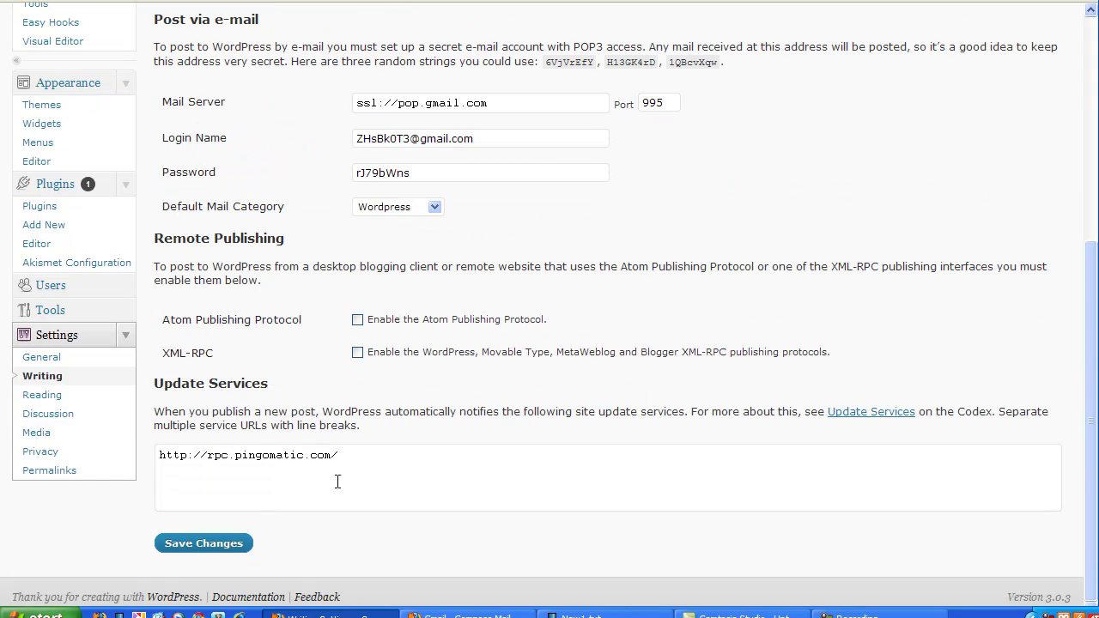
{"action": "scroll", "coordinate": [594, 418], "scroll_direction": "up", "scroll_amount": 2}
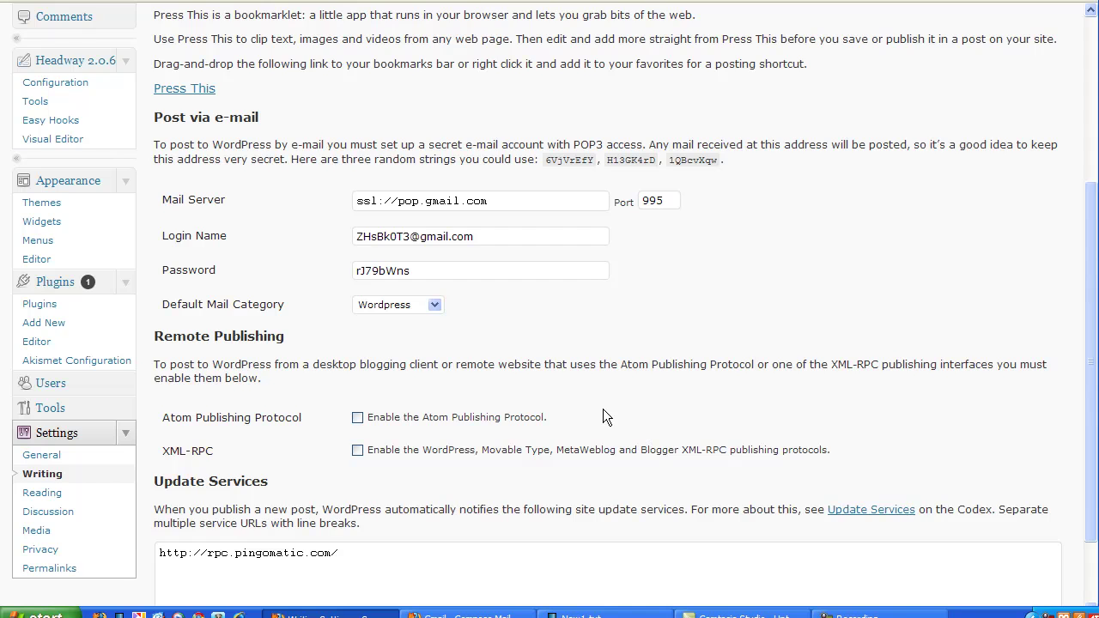
{"action": "scroll", "coordinate": [603, 417], "scroll_direction": "up", "scroll_amount": 2}
{"action": "scroll", "coordinate": [604, 410], "scroll_direction": "up", "scroll_amount": 4}
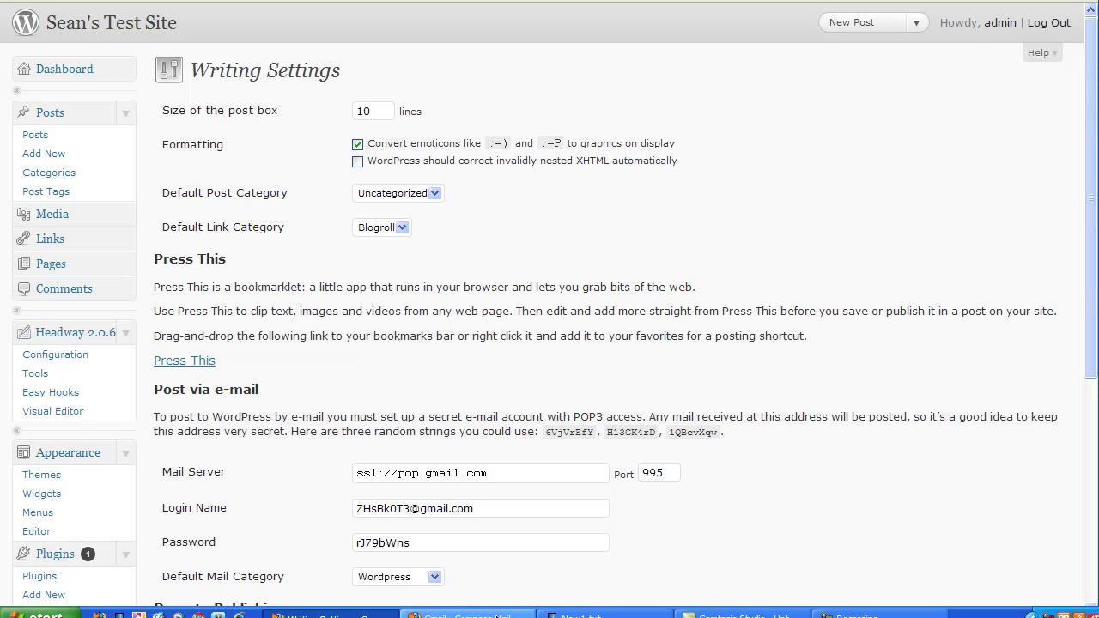
Step: Switch to the Gmail compose window and start the message body with the Markdown heading "# Test Email Post"
{"action": "left_click", "coordinate": [498, 616]}
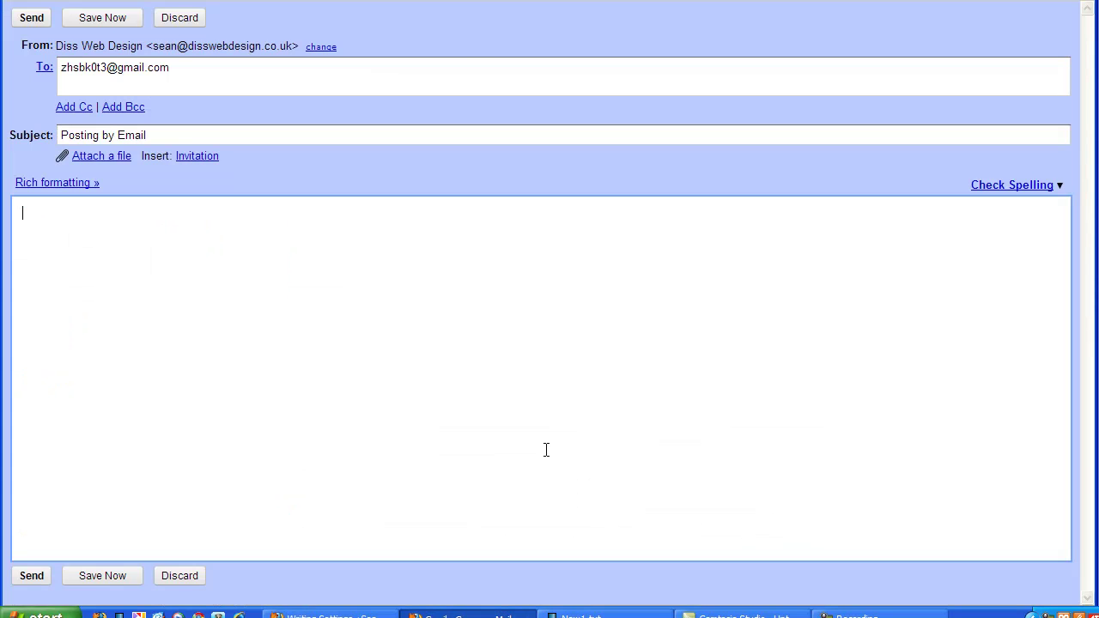
{"action": "left_click", "coordinate": [466, 527]}
{"action": "type", "text": "# Test Email Post"}
{"action": "key", "text": "Return"}
Step: Add a numbered list below the heading: "1. this is a test list", "2. this is number 2" and "3. this is number 3"
{"action": "type", "text": "1. this is"}
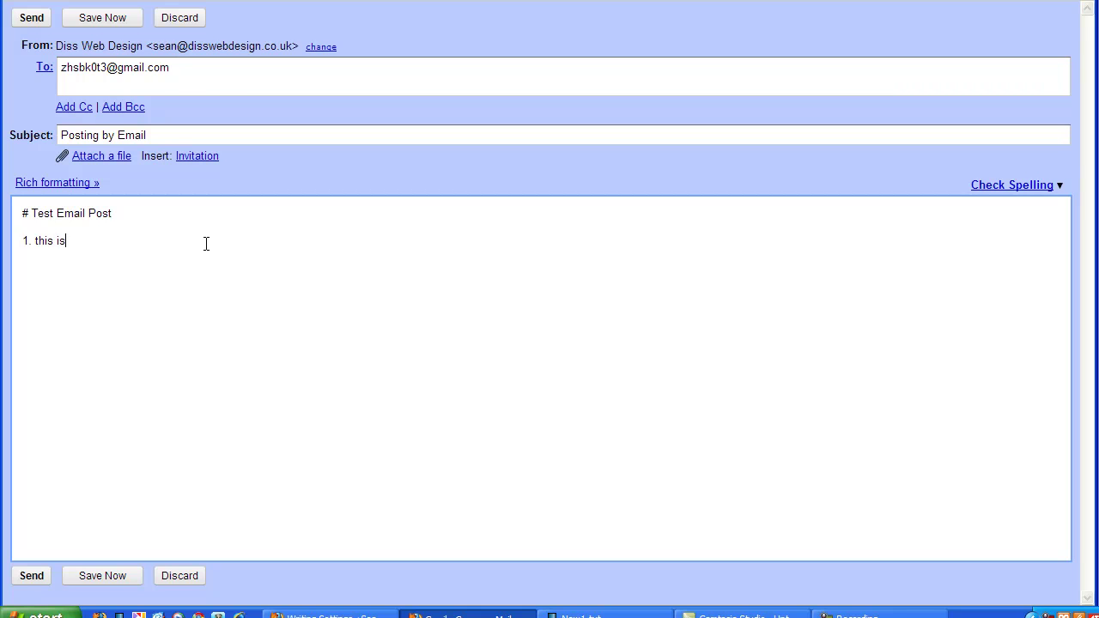
{"action": "type", "text": " a"}
{"action": "type", "text": " test list "}
{"action": "type", "text": "2."}
{"action": "type", "text": " this is num"}
{"action": "type", "text": "ber 2"}
{"action": "key", "text": "Return"}
{"action": "type", "text": "3. this "}
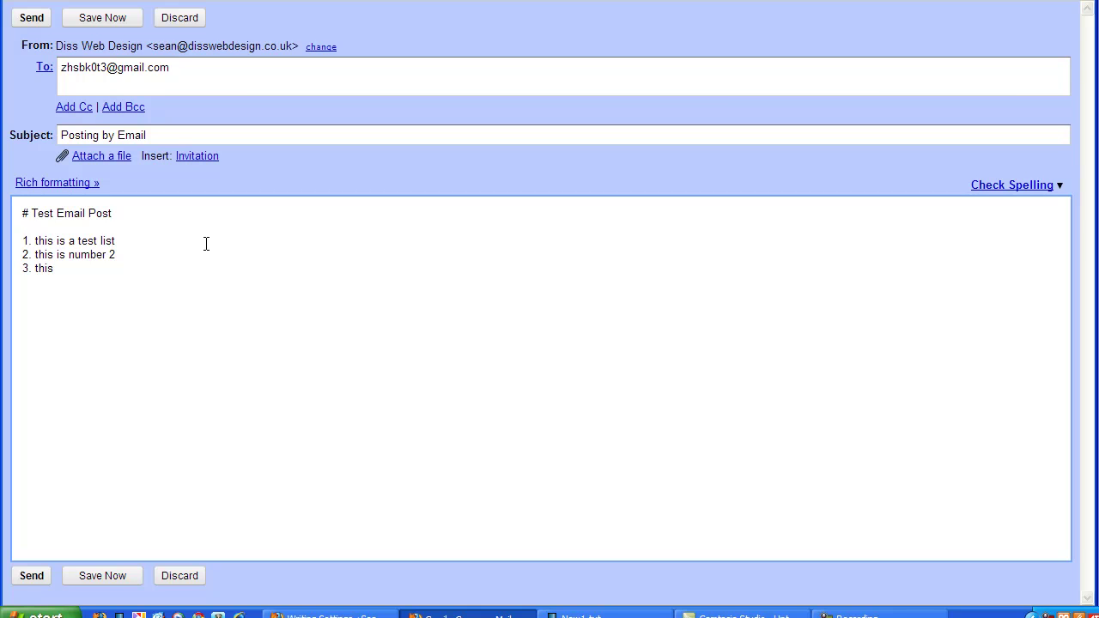
{"action": "type", "text": "is nu"}
{"action": "type", "text": "mber "}
{"action": "type", "text": "3"}
Step: Add the Markdown bold text "**Bold words**" below the list and send the e-mail
{"action": "type", "text": "**"}
{"action": "type", "text": "Bold "}
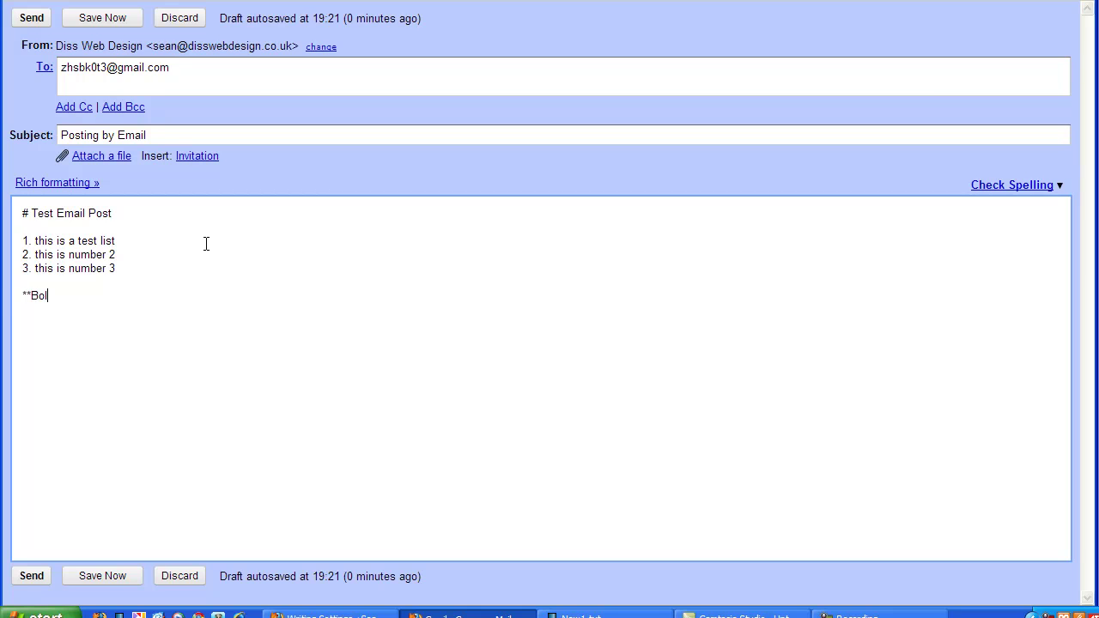
{"action": "type", "text": "words**"}
{"action": "left_click", "coordinate": [36, 577]}
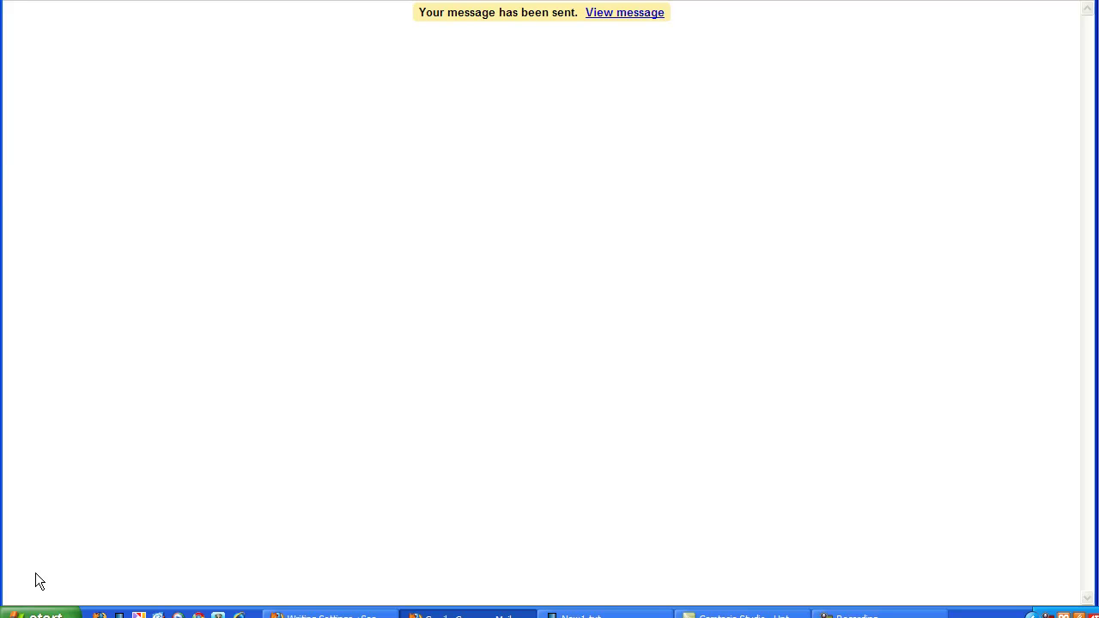
{"action": "key", "text": "ctrl+w"}
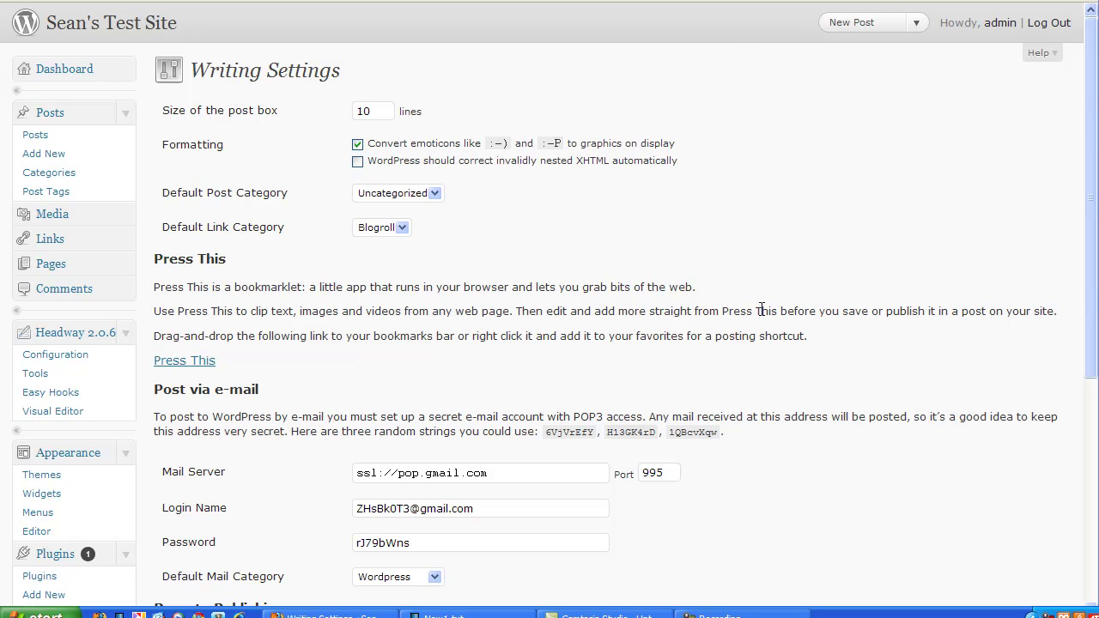
Step: Run WordPress's mail retrieval page to publish the e-mailed message, and return to the site's Dashboard
{"action": "left_click", "coordinate": [715, 1]}
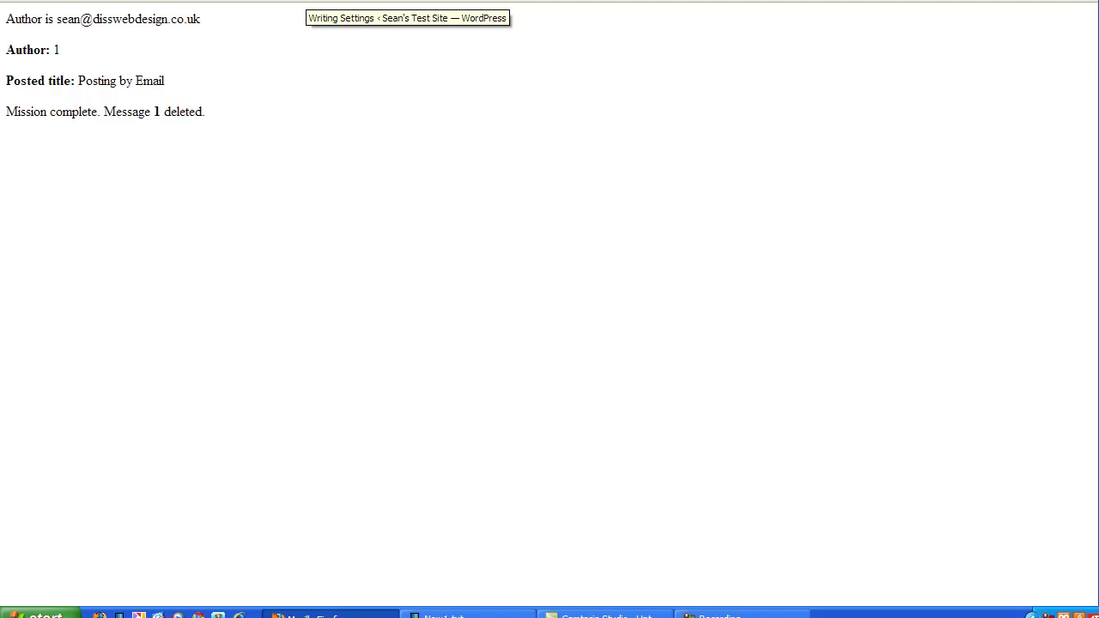
{"action": "left_click", "coordinate": [305, 2]}
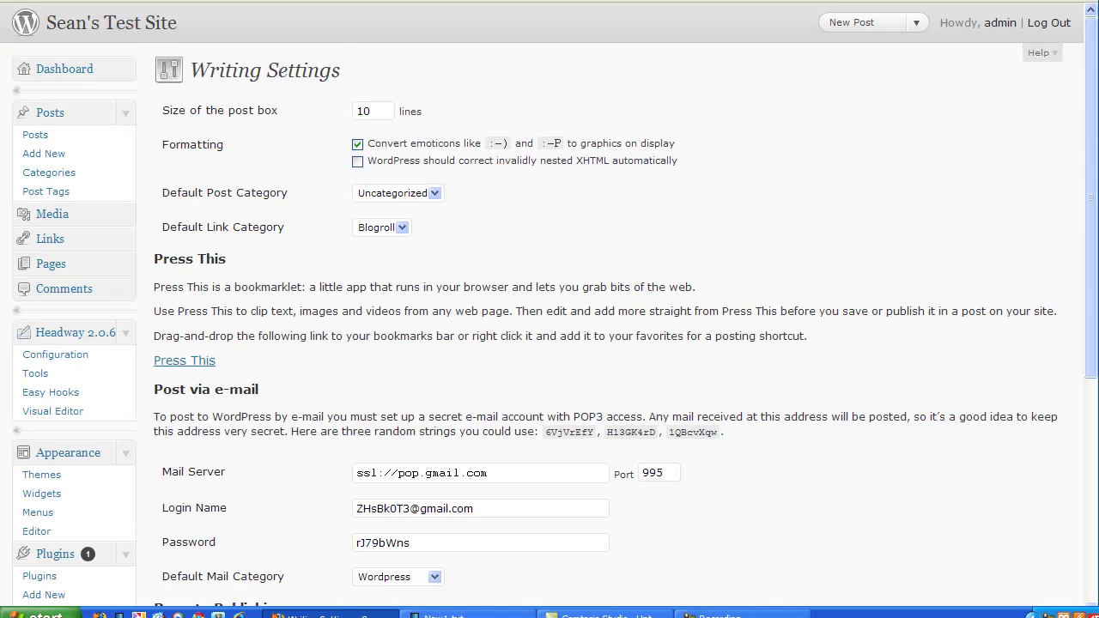
{"action": "left_click", "coordinate": [63, 76]}
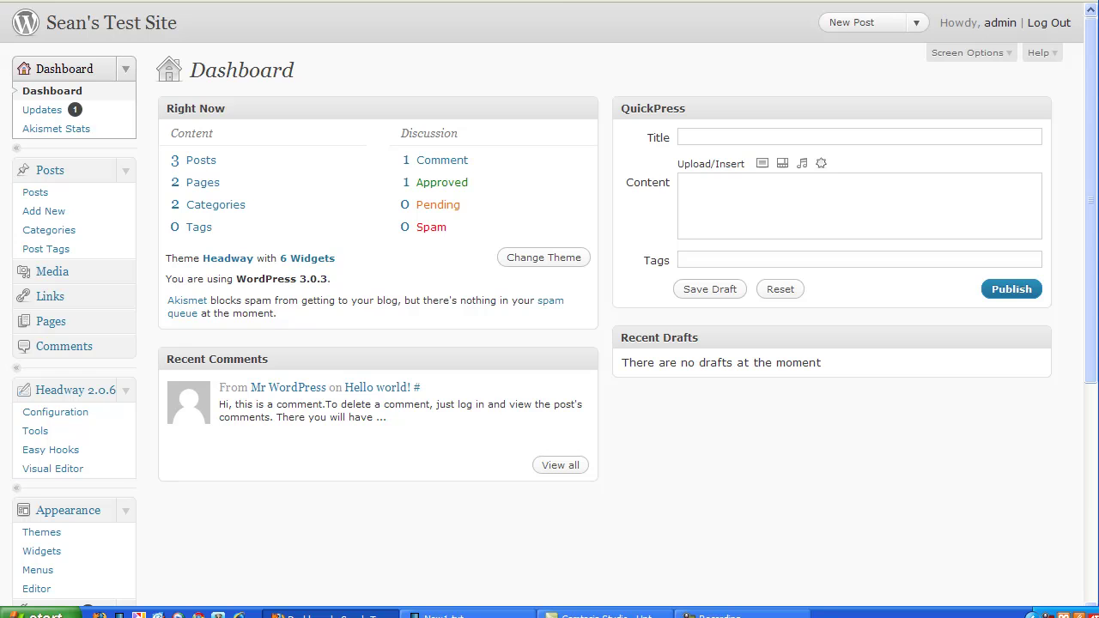
Step: Reload the public home page of Sean's Test Site and view the full "Posting by Email" post
{"action": "left_click", "coordinate": [505, 4]}
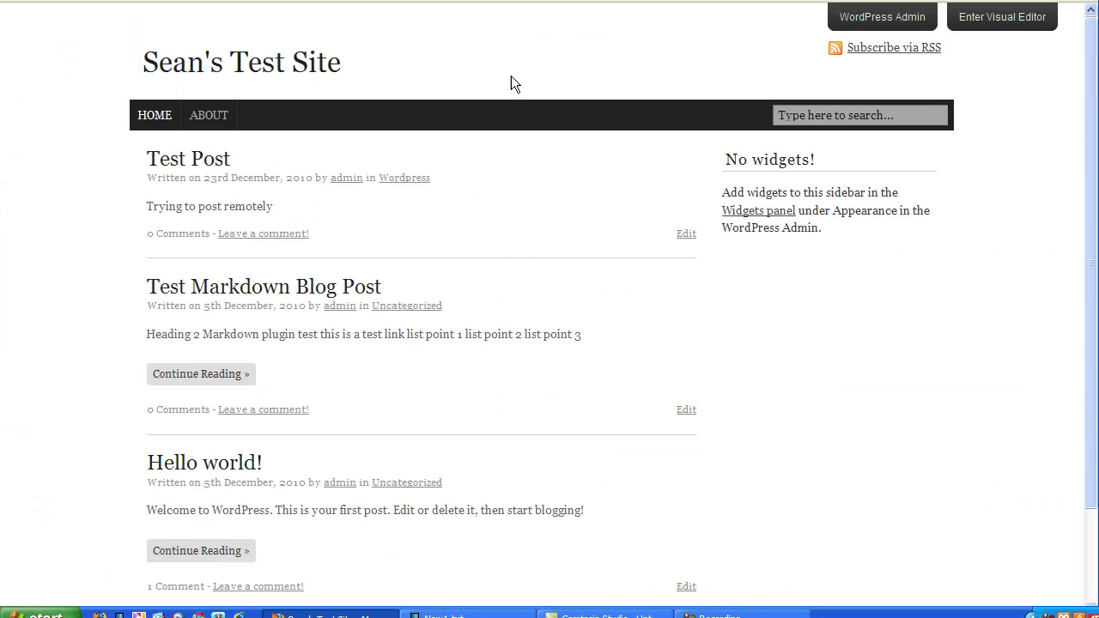
{"action": "left_click", "coordinate": [248, 73]}
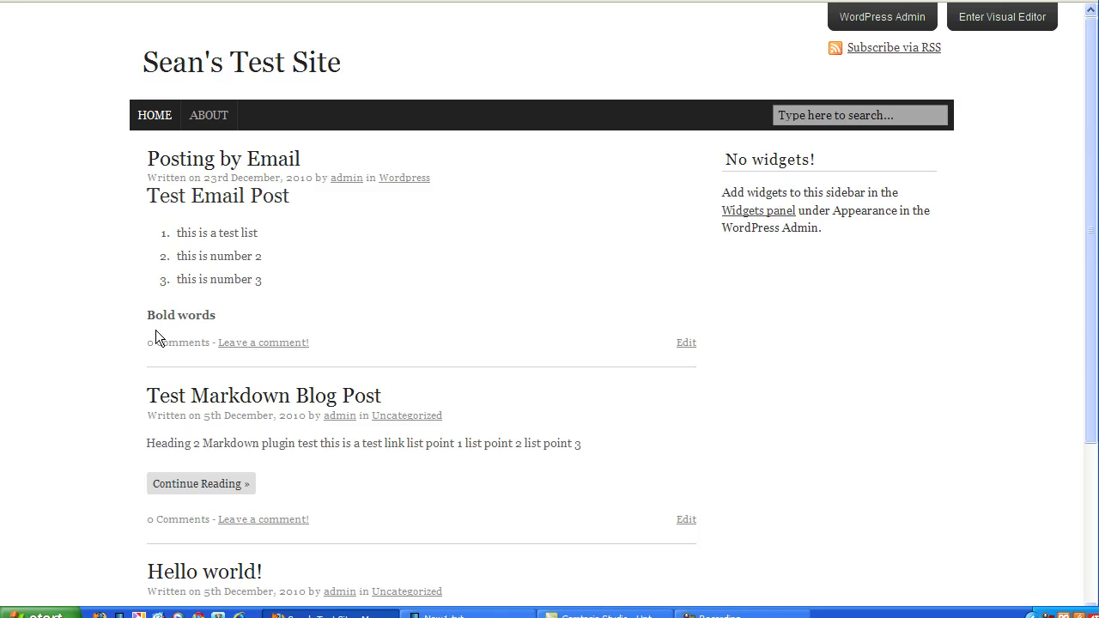
{"action": "left_click", "coordinate": [249, 168]}
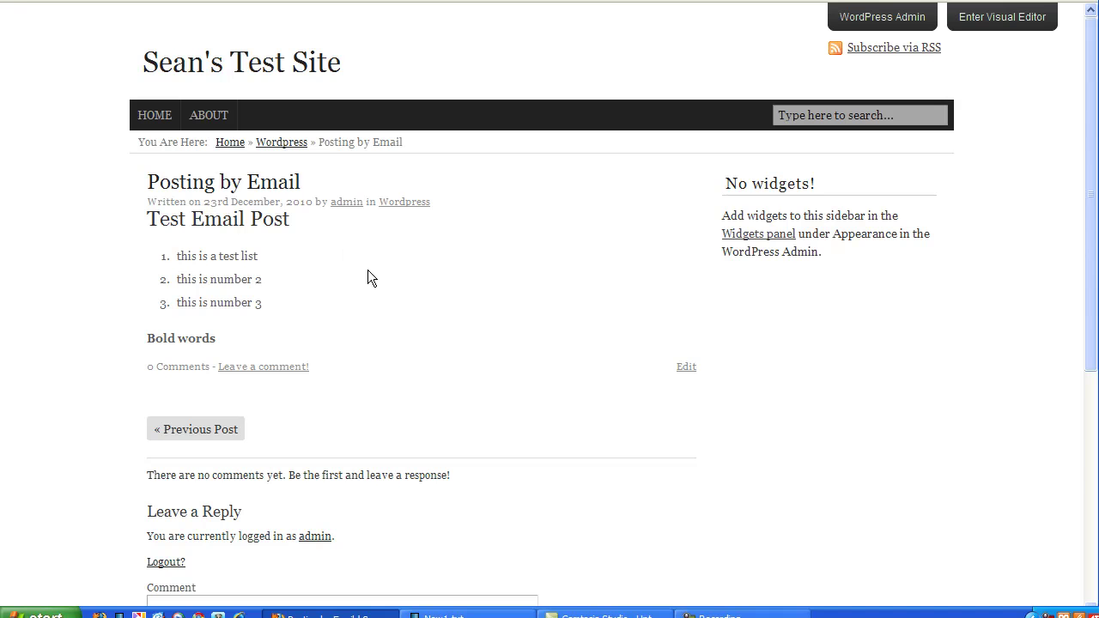
{"action": "scroll", "coordinate": [367, 270], "scroll_direction": "down", "scroll_amount": 4}
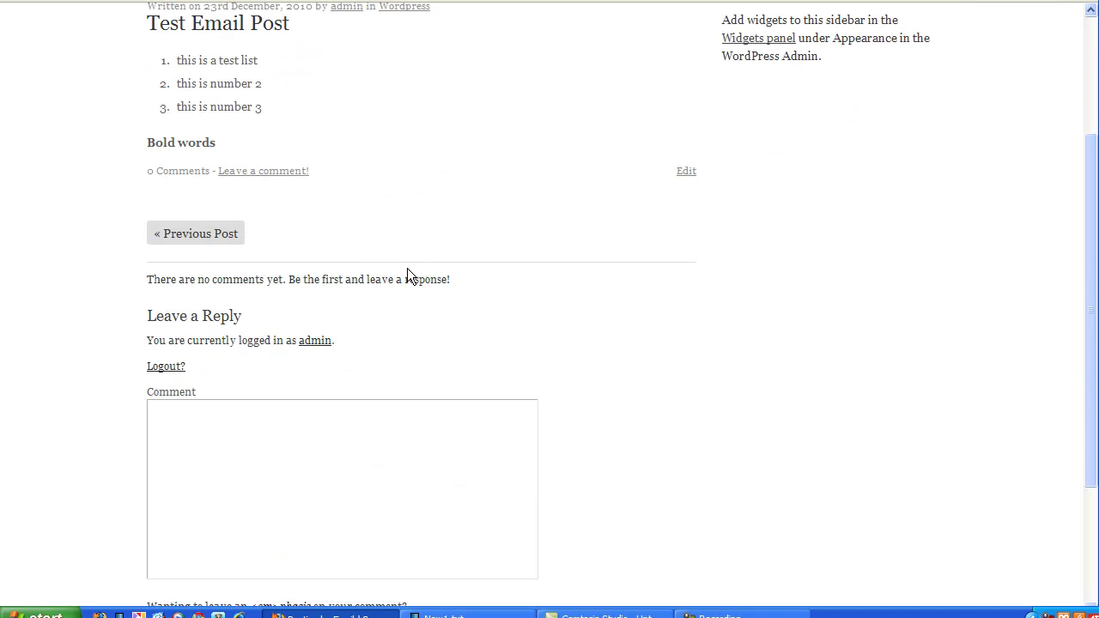
{"action": "scroll", "coordinate": [404, 266], "scroll_direction": "up", "scroll_amount": 4}
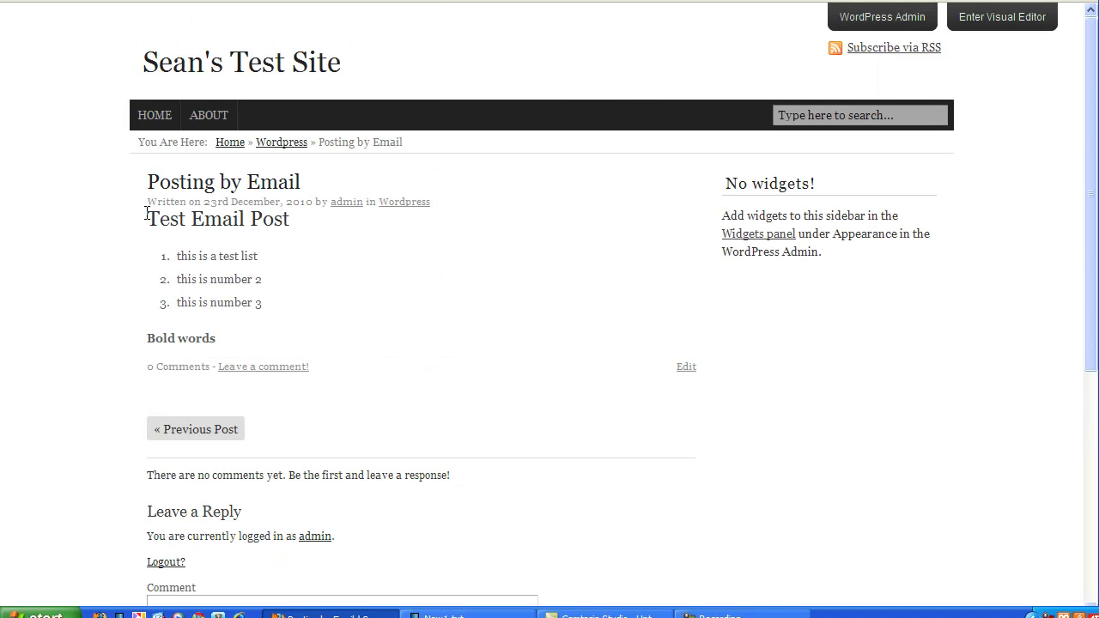
Step: Inspect the HTML source of the post's content from the "Test Email Post" heading through "Bold words", and close the source view
{"action": "left_click_drag", "start_coordinate": [146, 215], "coordinate": [299, 332]}
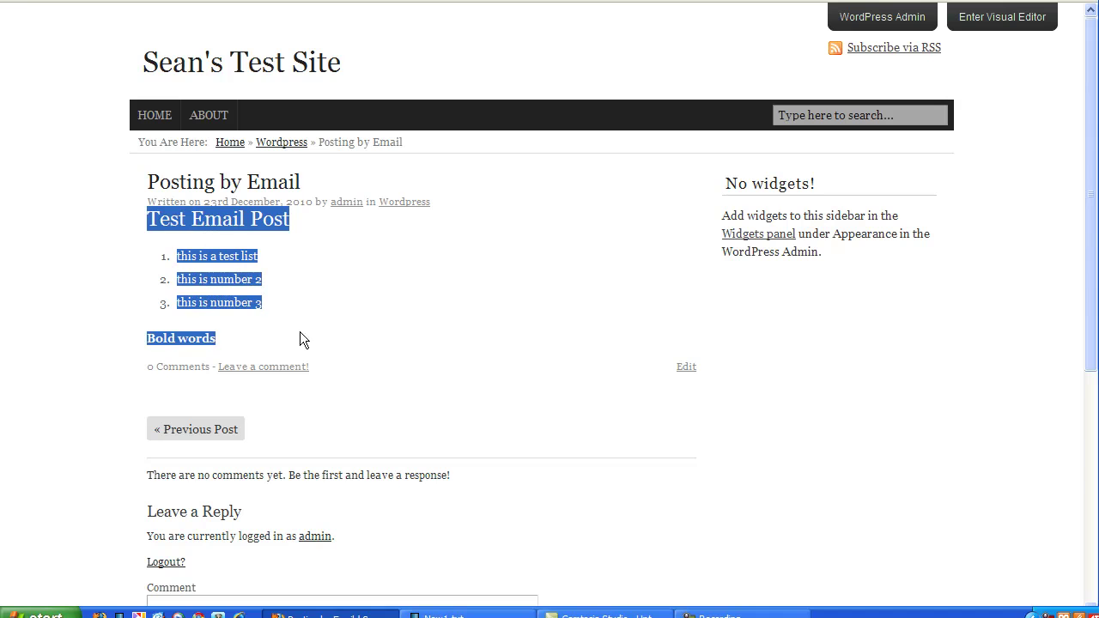
{"action": "right_click", "coordinate": [220, 302]}
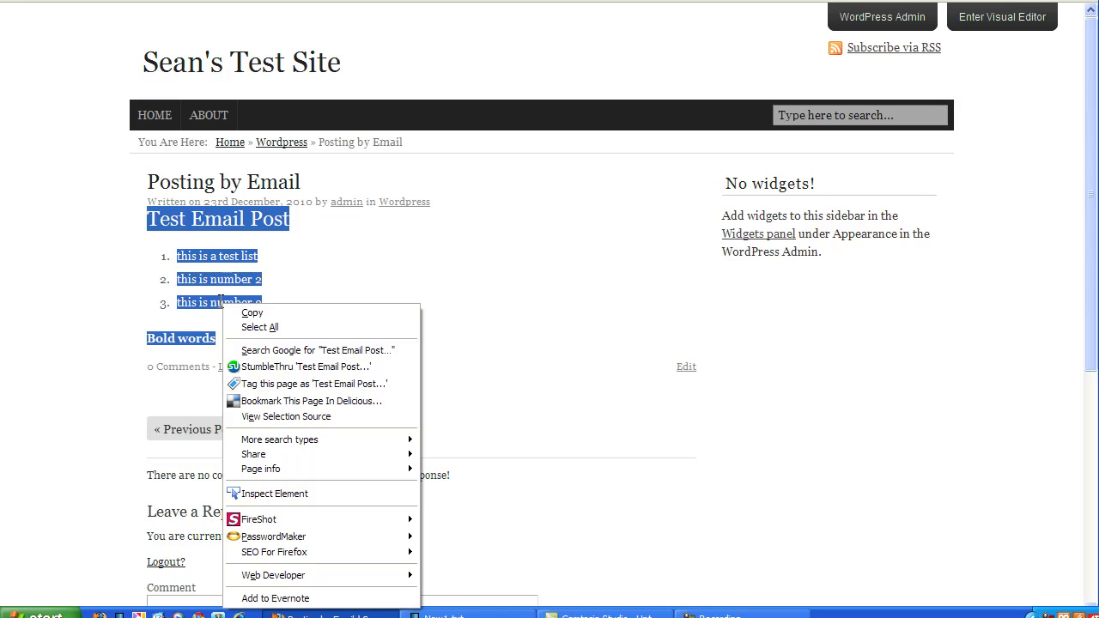
{"action": "left_click", "coordinate": [291, 417]}
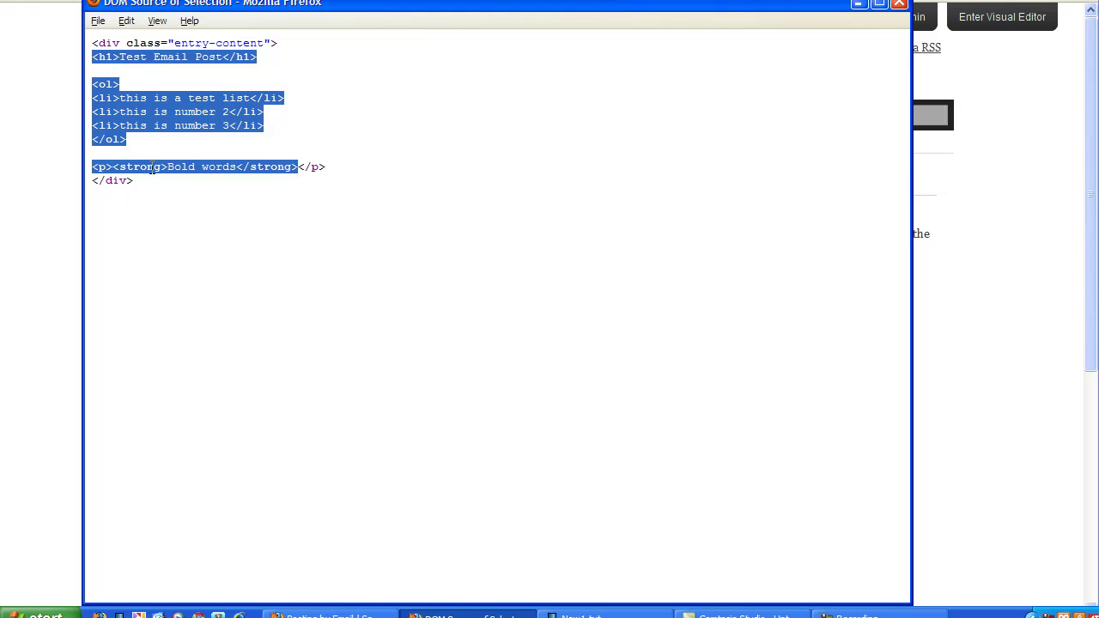
{"action": "left_click", "coordinate": [899, 4]}
{"action": "left_click", "coordinate": [427, 247]}
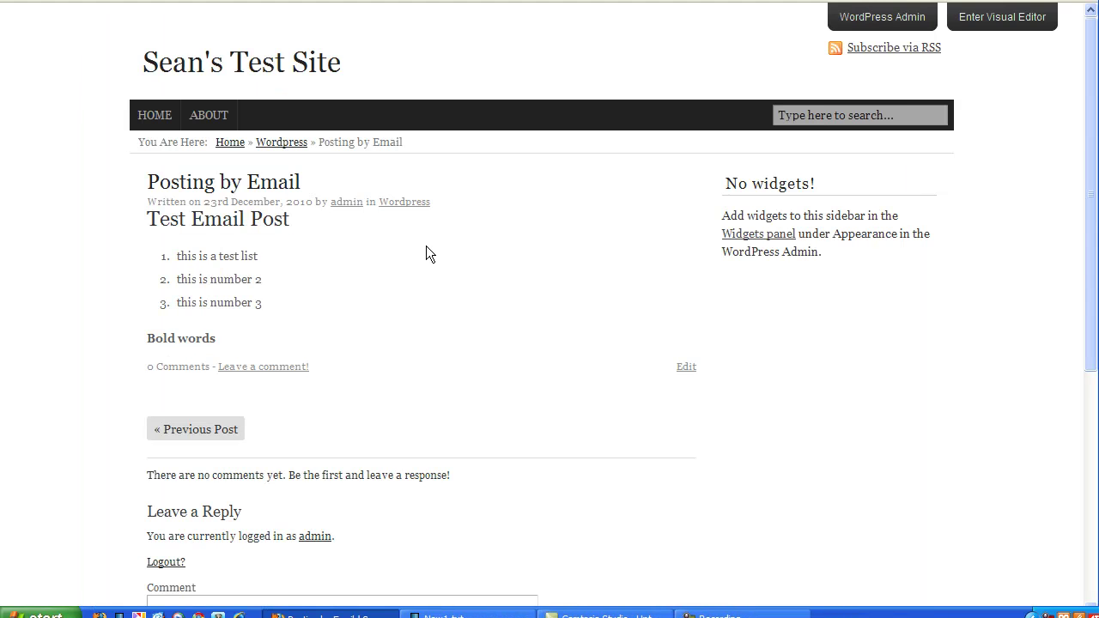